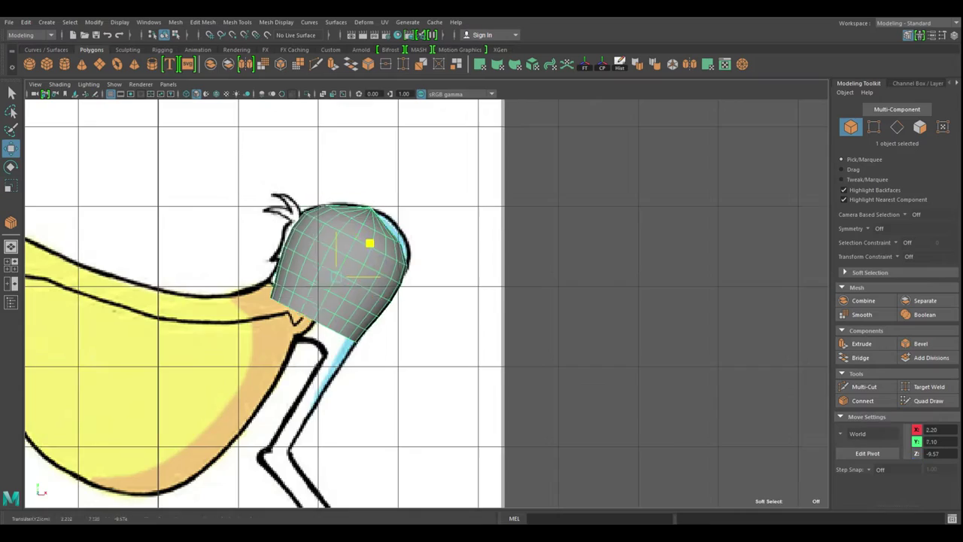
Scale the latest neck extrusion so the tube follows the reference's neck outline.
{"action": "key", "text": "r"}
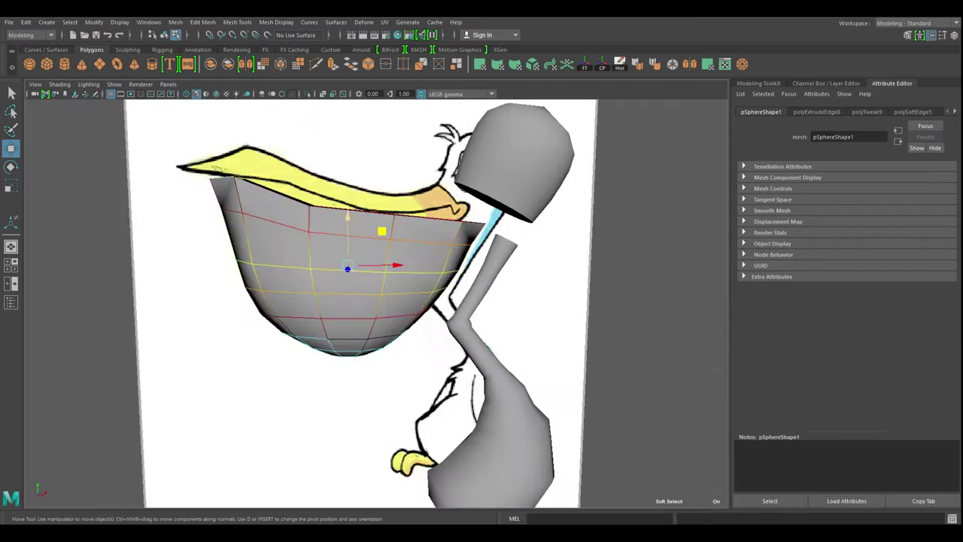
Scale the pouch's extruded top edge loop wider to match the beak outline.
{"action": "key", "text": "r"}
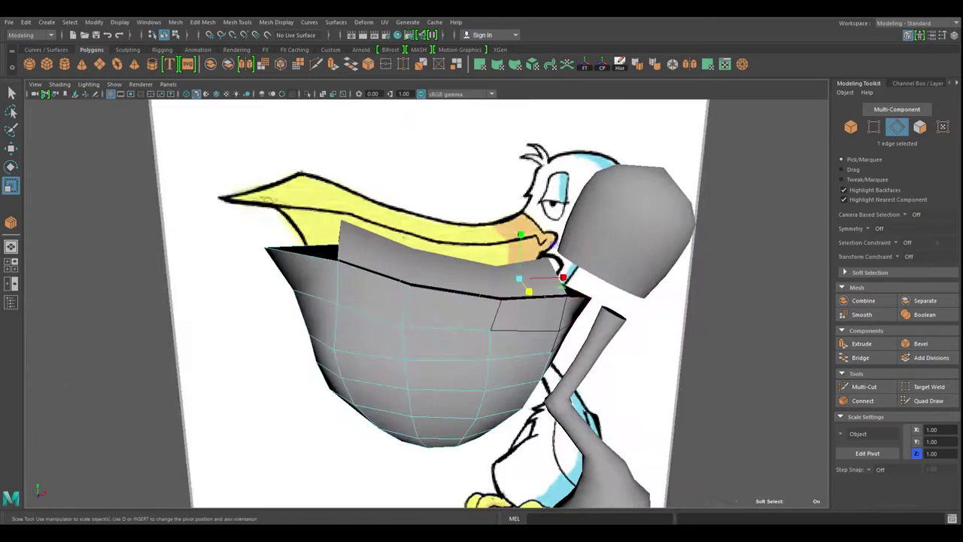
Switch the small cube beside the neck to Edge mode for the wedge.
{"action": "right_click", "coordinate": [398, 236]}
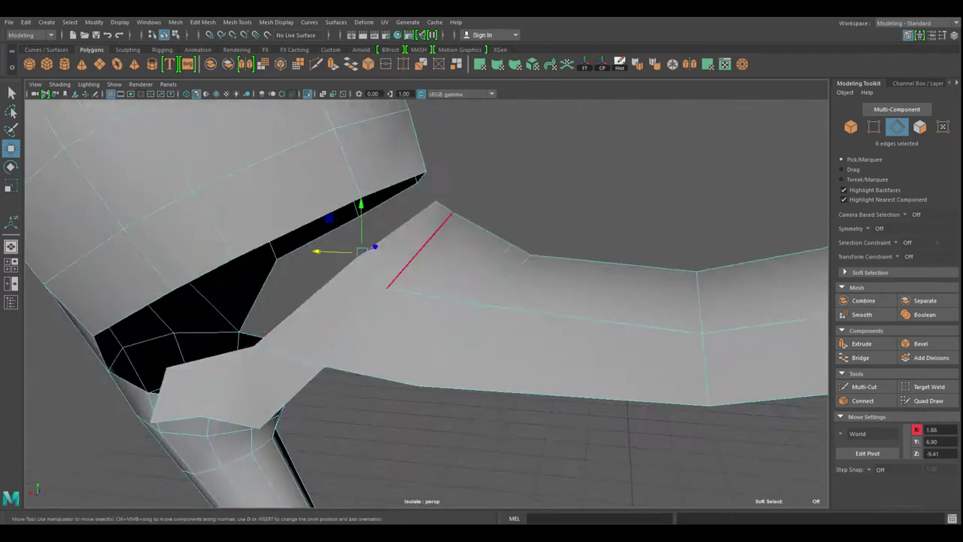
Move the wedge's extruded edges to lengthen it into a bent strip.
{"action": "key", "text": "w"}
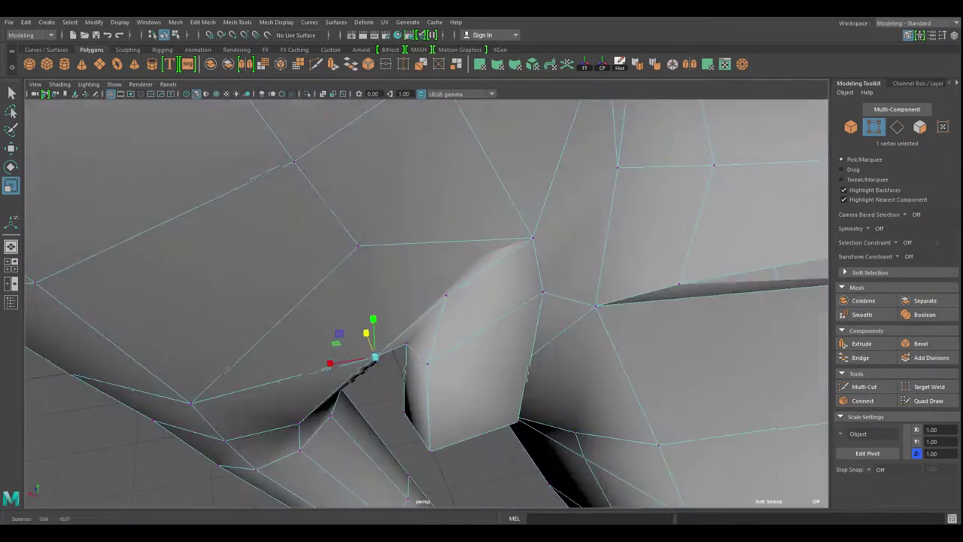
Move a vertex at the wing's open gap so it sits beside the gap.
{"action": "key", "text": "w"}
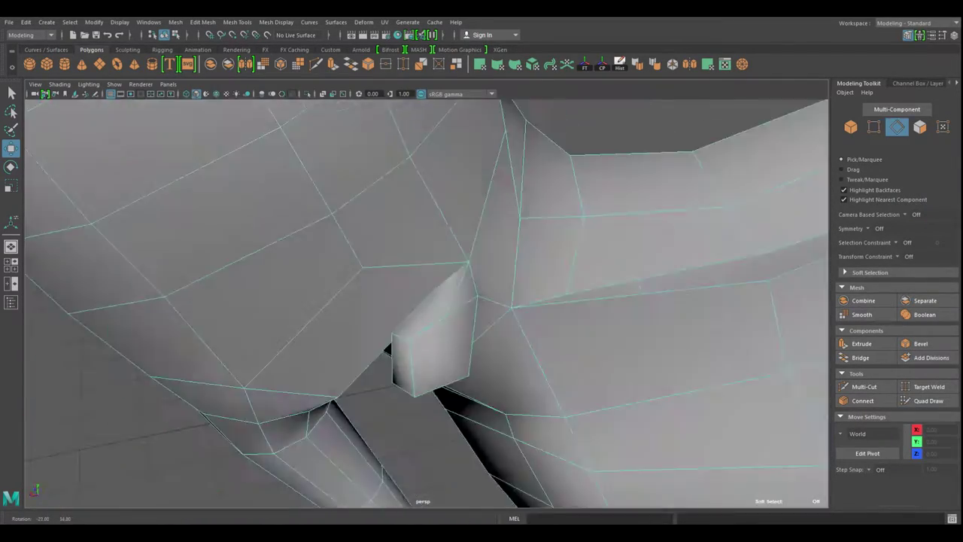
{"action": "left_click", "coordinate": [403, 259]}
{"action": "key", "text": "w"}
{"action": "left_click", "coordinate": [269, 344]}
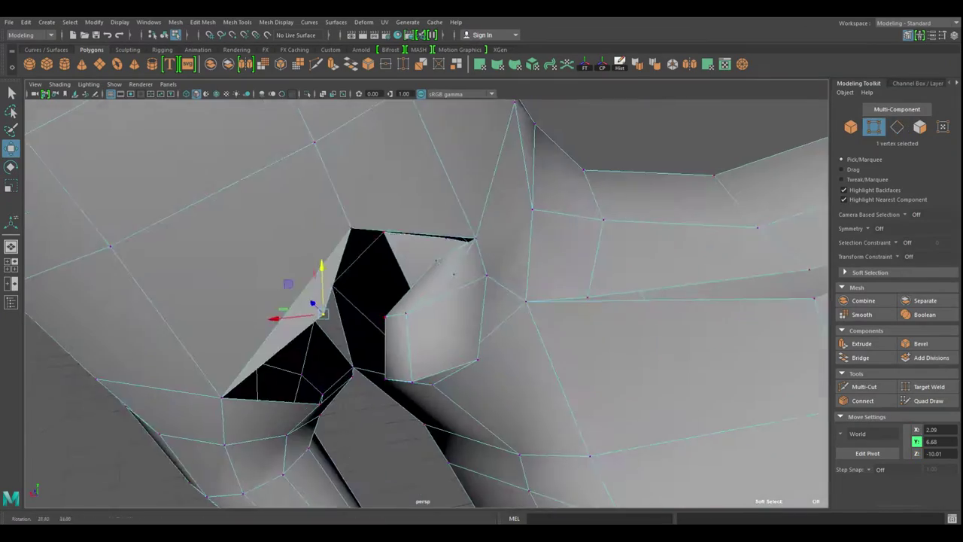
{"action": "left_click_drag", "start_coordinate": [376, 301], "coordinate": [506, 220], "text": "alt"}
Select the edges bordering the gap and zoom in on them.
{"action": "right_click_drag", "start_coordinate": [647, 324], "coordinate": [625, 323]}
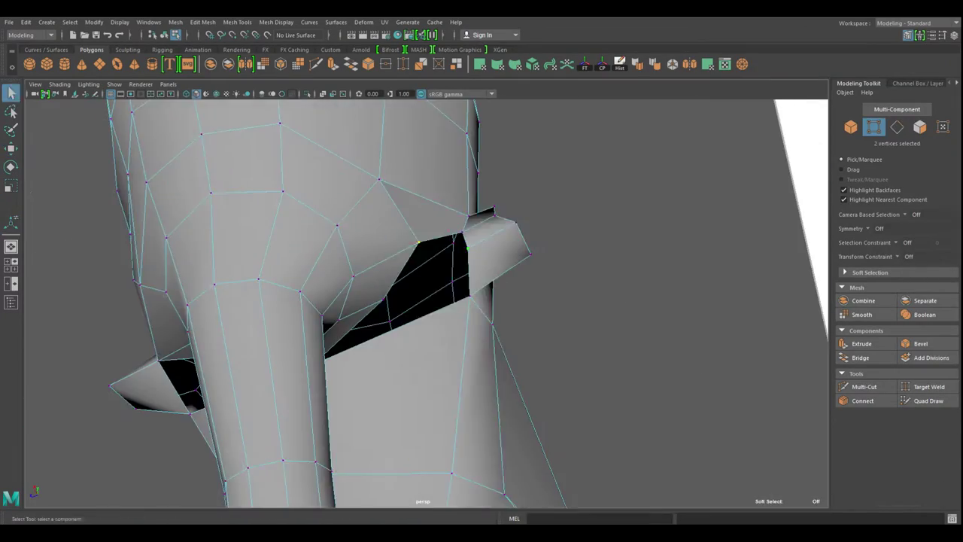
{"action": "left_click_drag", "start_coordinate": [527, 301], "coordinate": [451, 264], "text": "alt"}
{"action": "left_click", "coordinate": [418, 225]}
{"action": "scroll", "coordinate": [406, 226], "scroll_direction": "up", "scroll_amount": 5}
{"action": "scroll", "coordinate": [406, 225], "scroll_direction": "up", "scroll_amount": 5}
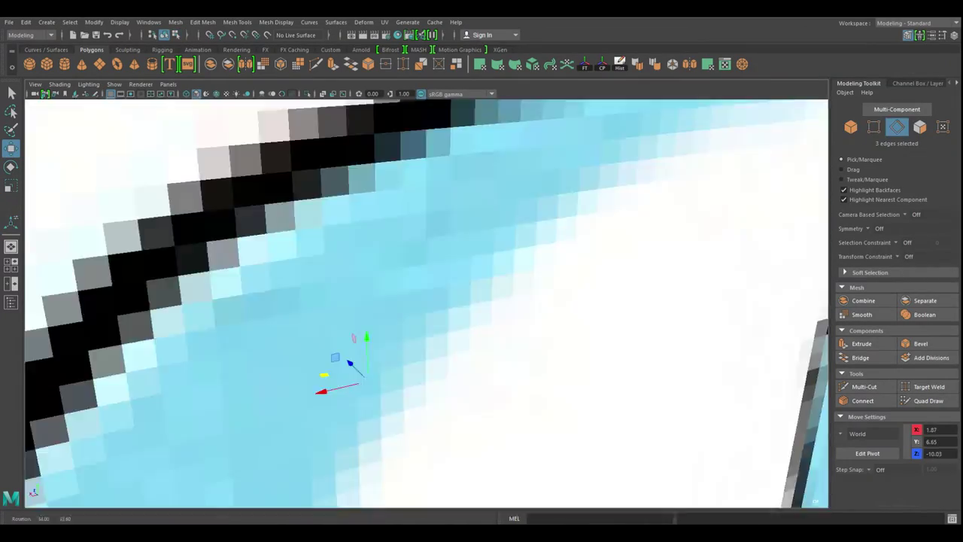
Orbit to inspect the head, neck and body from above, the side and behind.
{"action": "left_click_drag", "start_coordinate": [407, 301], "coordinate": [527, 264], "text": "alt"}
{"action": "key", "text": "F8"}
{"action": "left_click_drag", "start_coordinate": [452, 301], "coordinate": [602, 286], "text": "alt"}
{"action": "key", "text": "F10"}
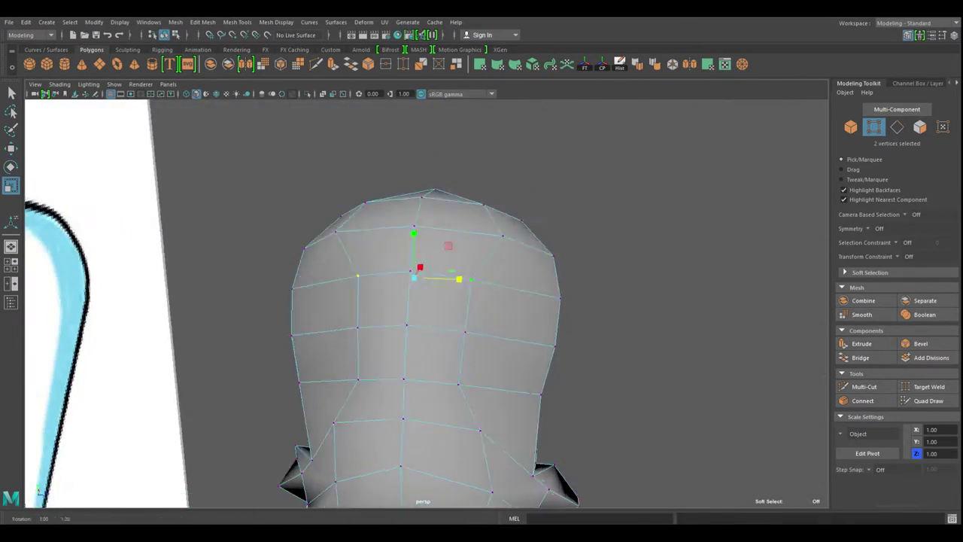
{"action": "left_click_drag", "start_coordinate": [452, 301], "coordinate": [467, 331], "text": "alt"}
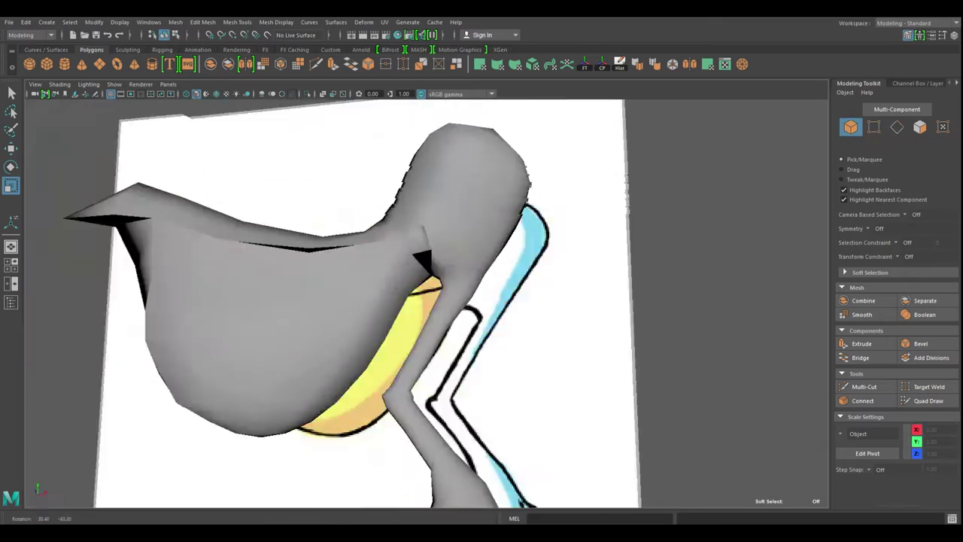
{"action": "left_click_drag", "start_coordinate": [376, 301], "coordinate": [527, 301], "text": "alt"}
{"action": "mouse_move", "coordinate": [451, 301]}
{"action": "left_mouse_down", "text": "alt"}
{"action": "mouse_move", "coordinate": [526, 301]}
{"action": "mouse_move", "coordinate": [489, 286]}
{"action": "mouse_move", "coordinate": [451, 301]}
{"action": "left_mouse_up", "text": "alt"}
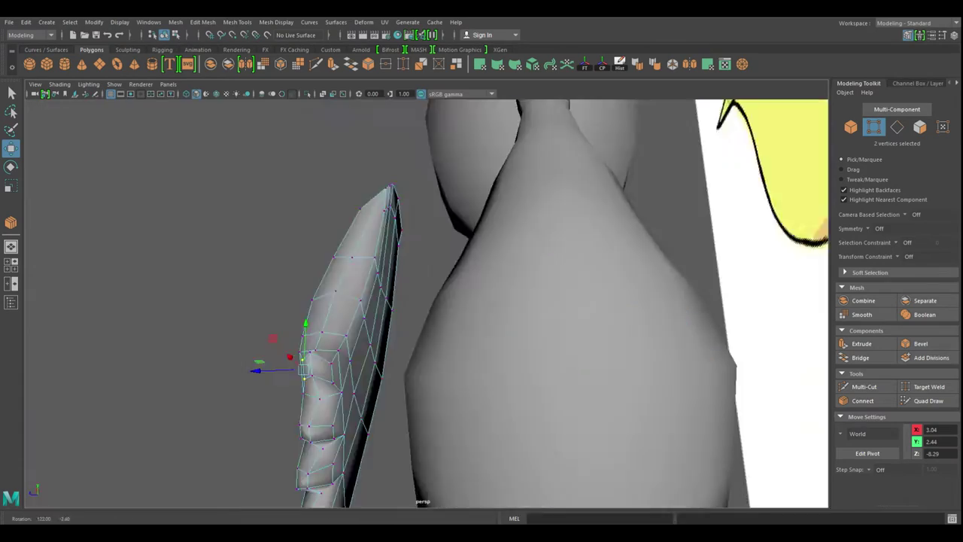
Switch from vertex editing to object, then face selection, to inspect the body.
{"action": "key", "text": "w"}
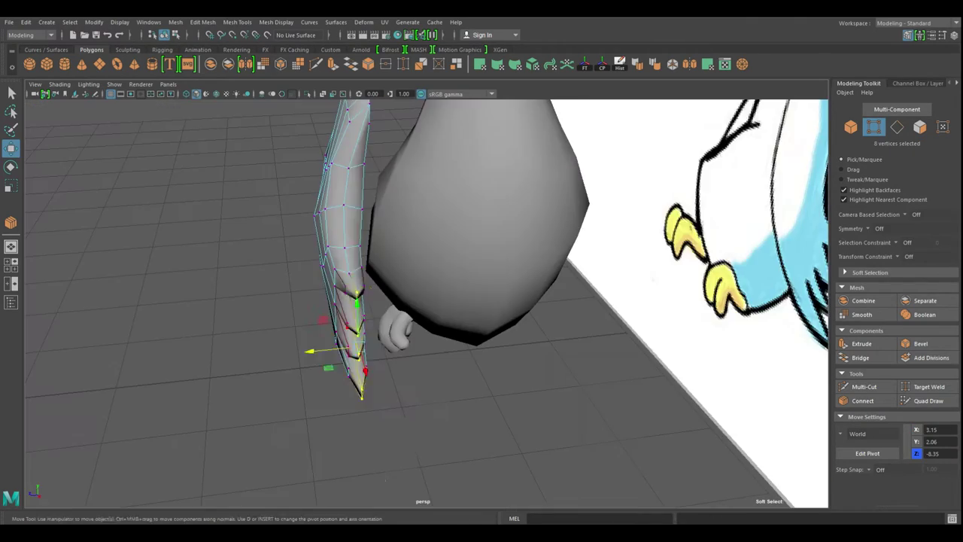
{"action": "key", "text": "F8"}
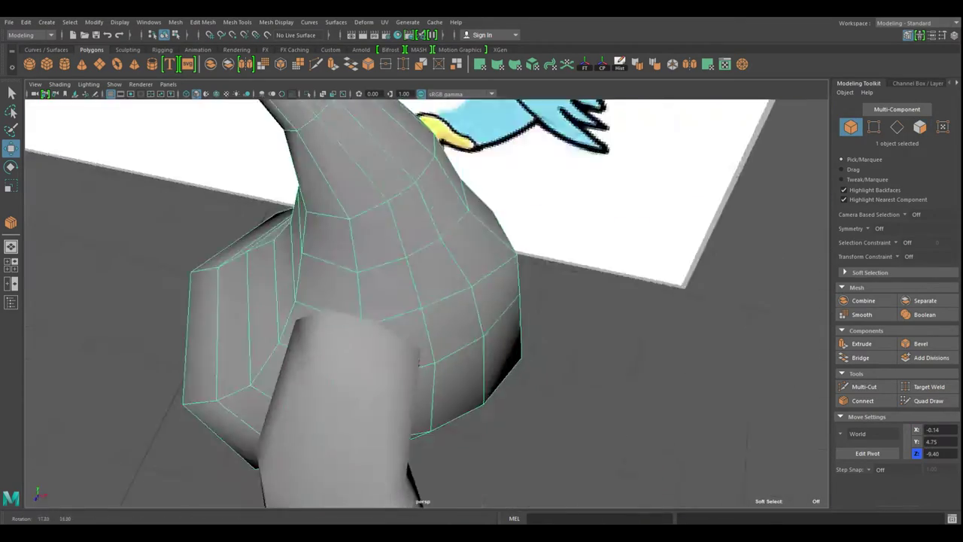
{"action": "key", "text": "F11"}
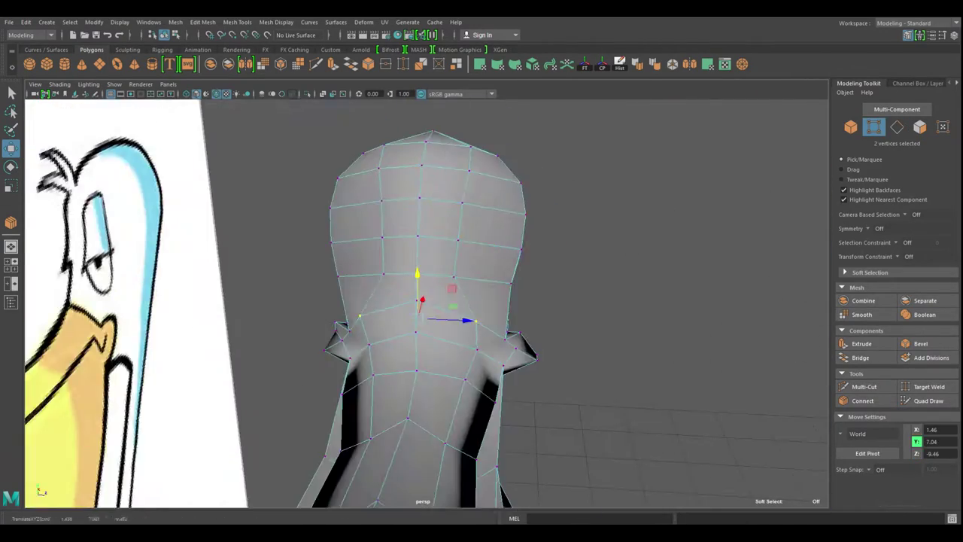
Scale the wing's vertices so the wing bends around the body's side.
{"action": "key", "text": "r"}
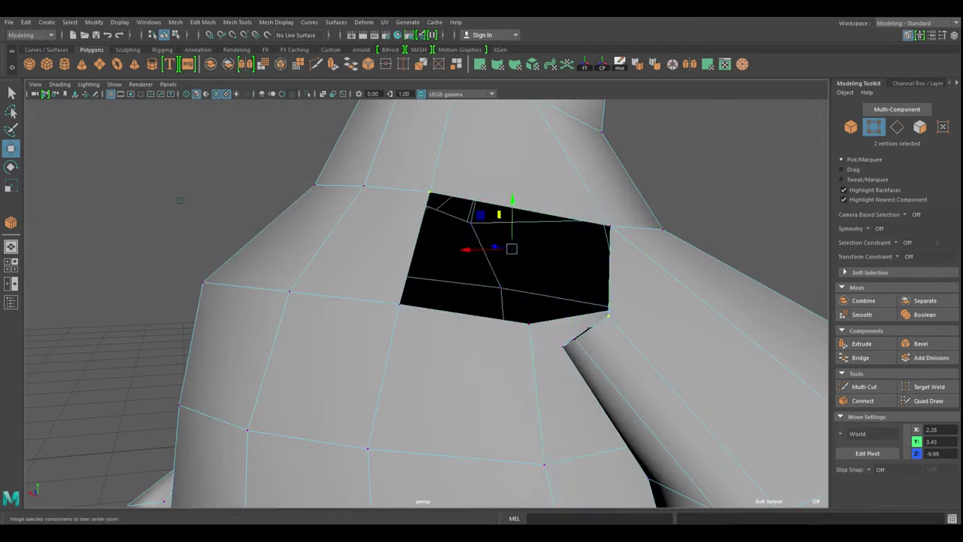
Merge stray neck vertices from the mesh's context menu, then scale the whole pelican.
{"action": "right_click", "coordinate": [520, 248]}
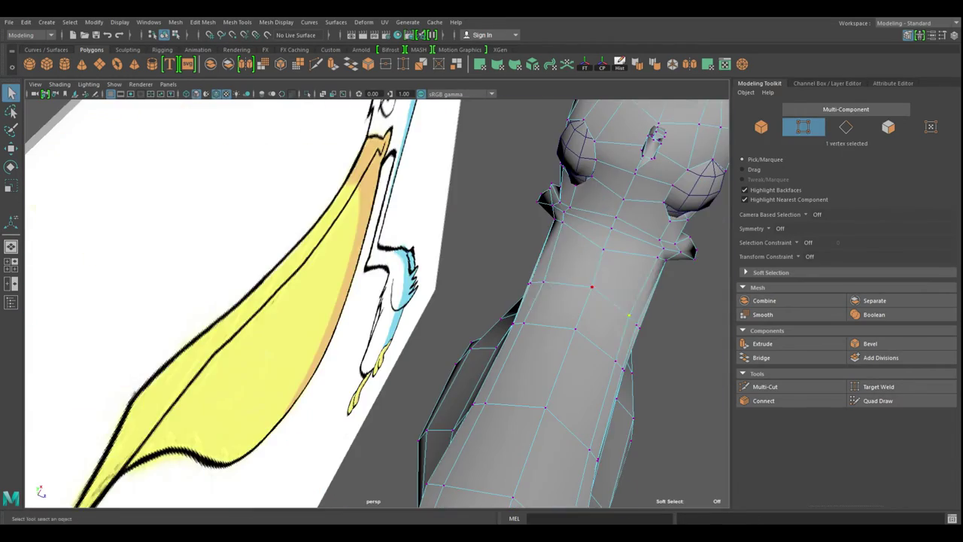
{"action": "key", "text": "r"}
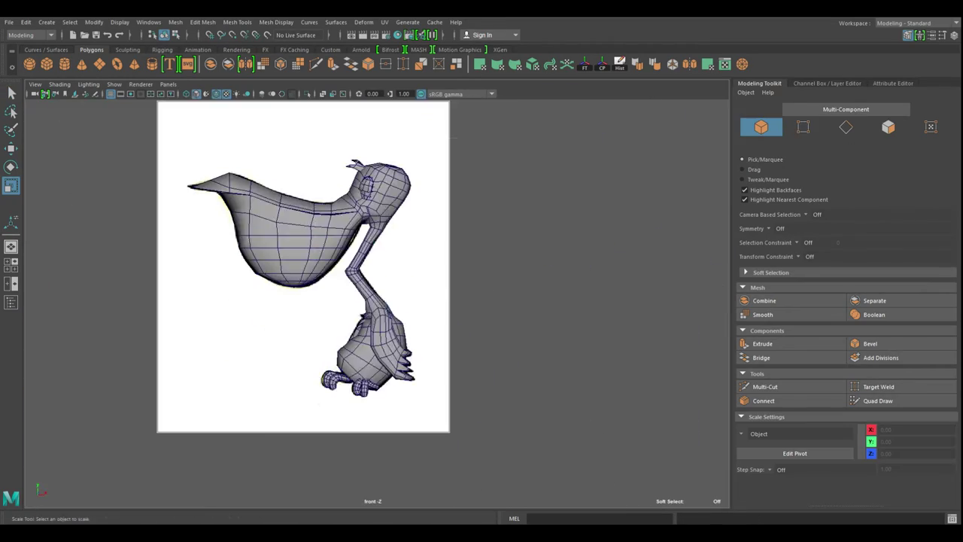